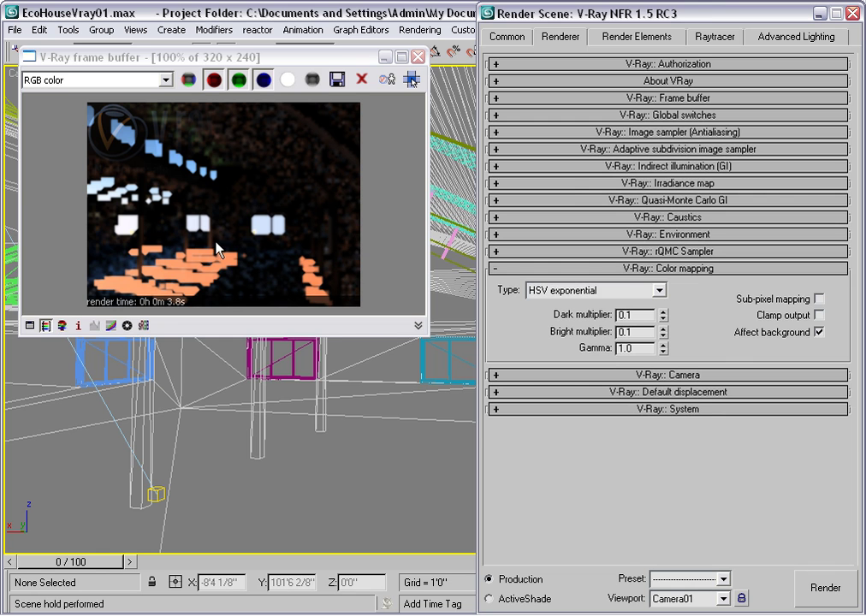
Step: Expand Indirect illumination, turn GI on, and set the primary engine to Light cache
{"action": "left_click", "coordinate": [648, 167]}
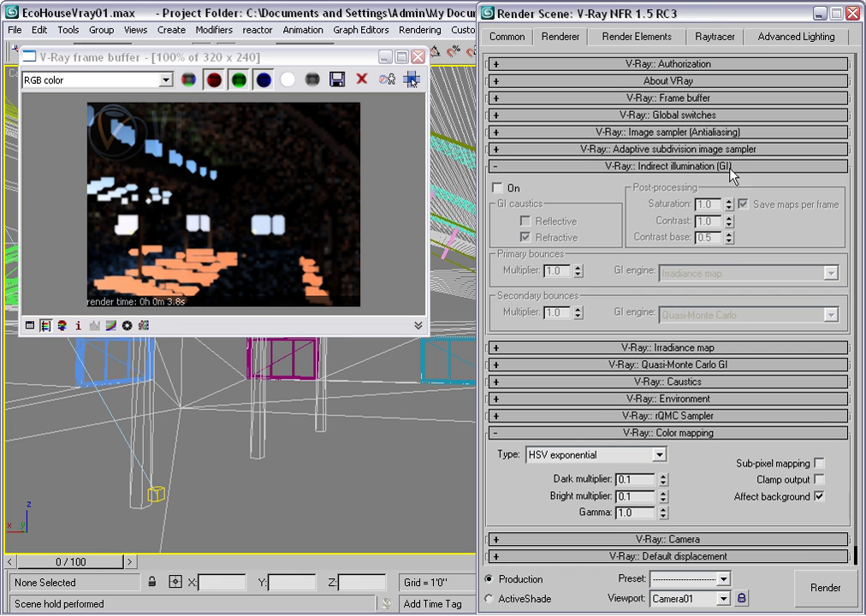
{"action": "left_click", "coordinate": [497, 188]}
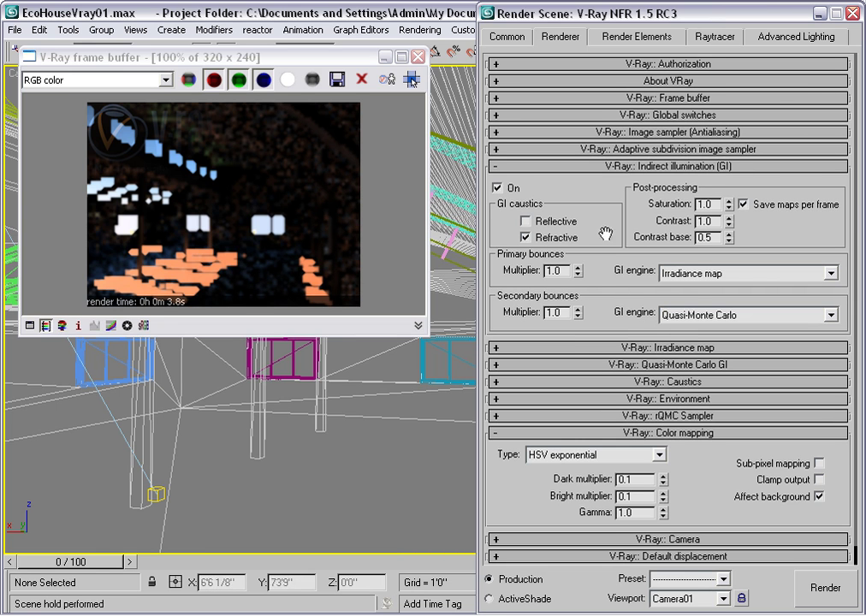
{"action": "left_click", "coordinate": [831, 273]}
{"action": "left_click", "coordinate": [710, 322]}
Step: Set the secondary GI engine to Light cache, after briefly trying Quasi-Monte Carlo
{"action": "left_click", "coordinate": [831, 315]}
{"action": "left_click", "coordinate": [728, 364]}
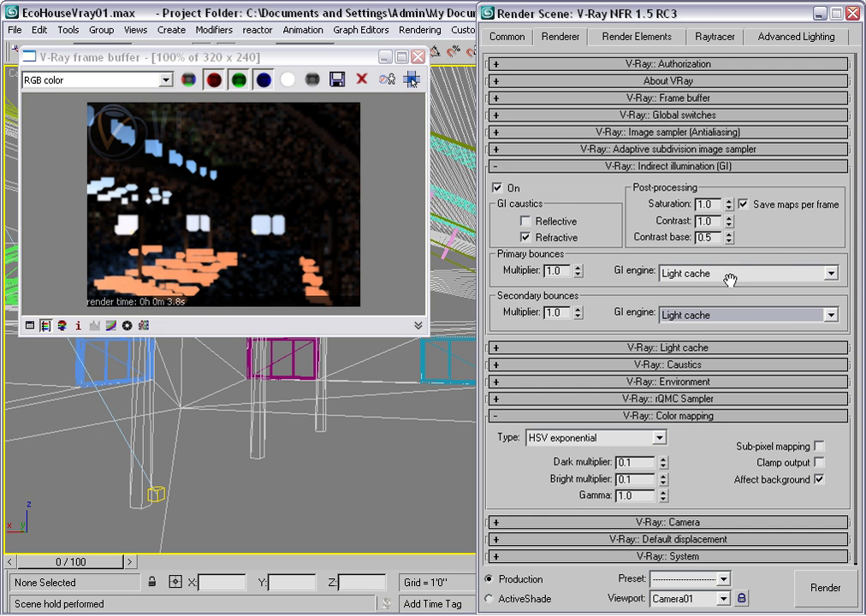
{"action": "left_click", "coordinate": [831, 316]}
{"action": "left_click", "coordinate": [757, 356]}
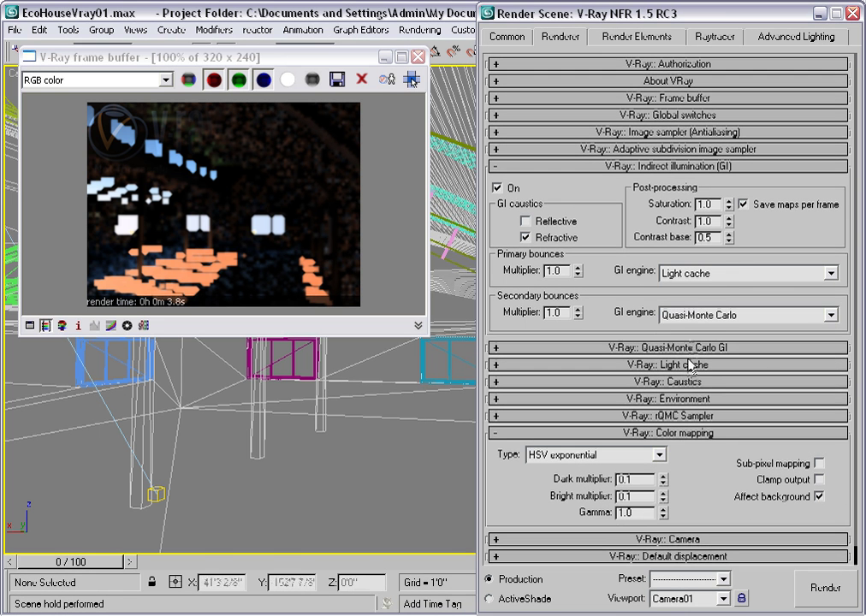
{"action": "left_click", "coordinate": [830, 314]}
{"action": "left_click", "coordinate": [743, 364]}
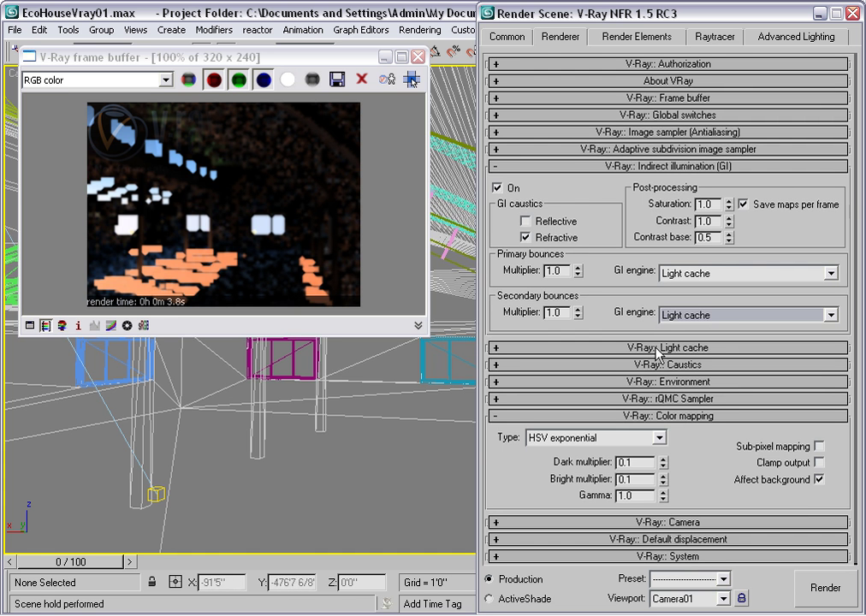
Step: Expand the Light cache rollout and set Subdivs to 100
{"action": "left_click", "coordinate": [657, 348]}
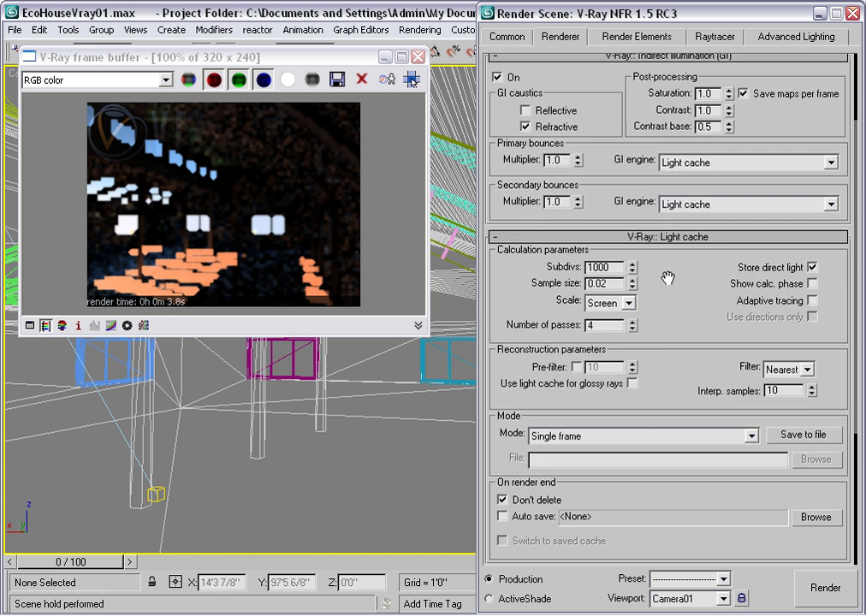
{"action": "scroll", "coordinate": [665, 248], "scroll_direction": "down", "scroll_amount": 3}
{"action": "left_click_drag", "start_coordinate": [665, 233], "coordinate": [663, 206]}
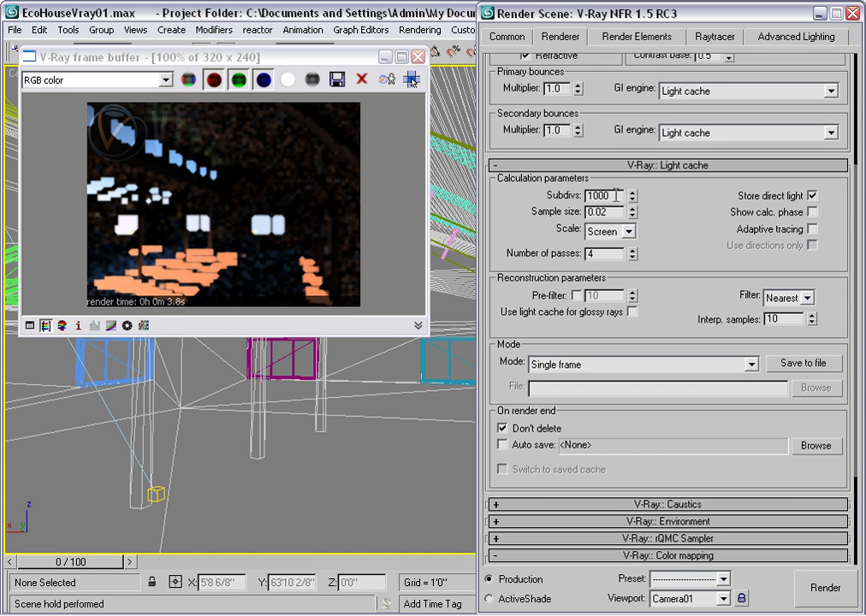
{"action": "type", "text": "100"}
{"action": "key", "text": "Return"}
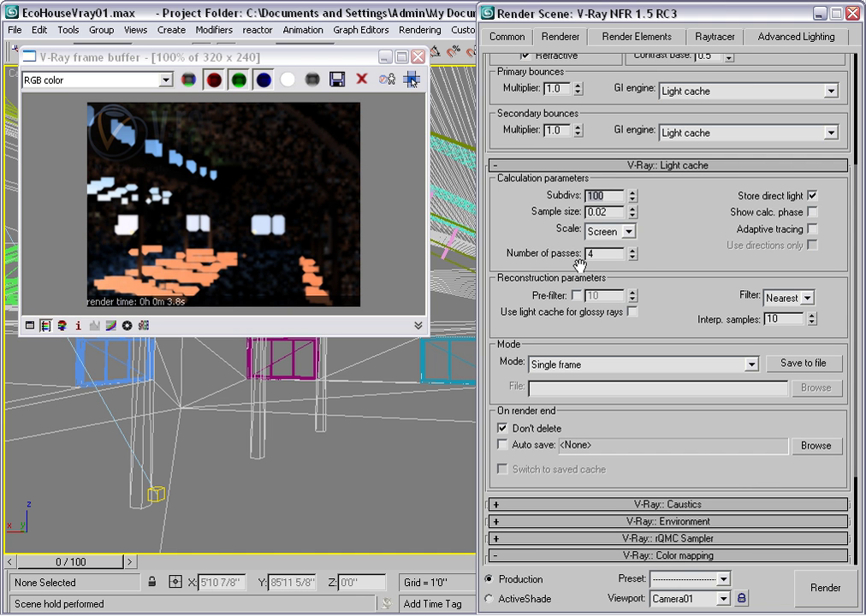
Step: Set Number of passes to 2 and enable Show calc. phase
{"action": "left_click", "coordinate": [632, 256]}
{"action": "left_click", "coordinate": [632, 256]}
{"action": "left_click", "coordinate": [632, 257]}
{"action": "left_click", "coordinate": [633, 249]}
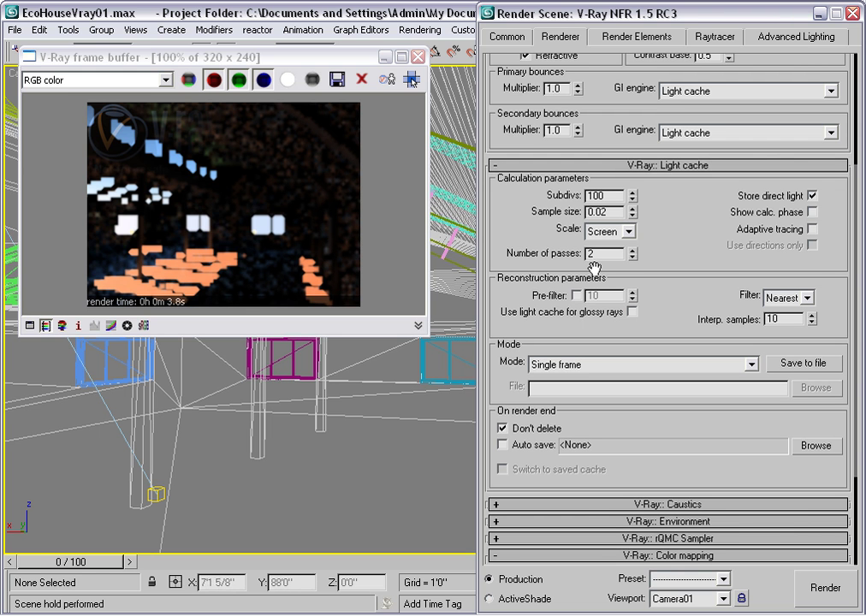
{"action": "left_click", "coordinate": [812, 212]}
{"action": "left_click_drag", "start_coordinate": [680, 182], "coordinate": [664, 391]}
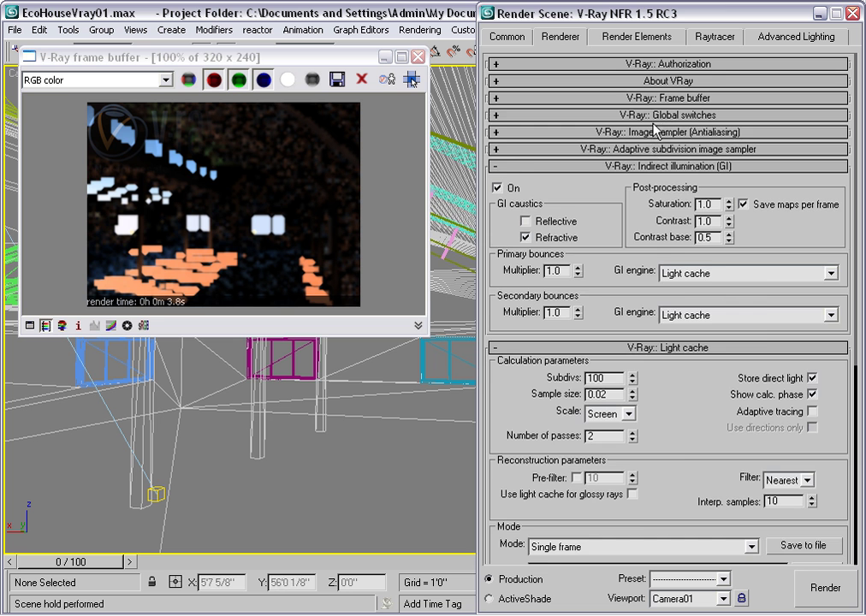
Step: Expand Global switches to confirm Don't render final image is on, then return to Light cache
{"action": "left_click", "coordinate": [651, 116]}
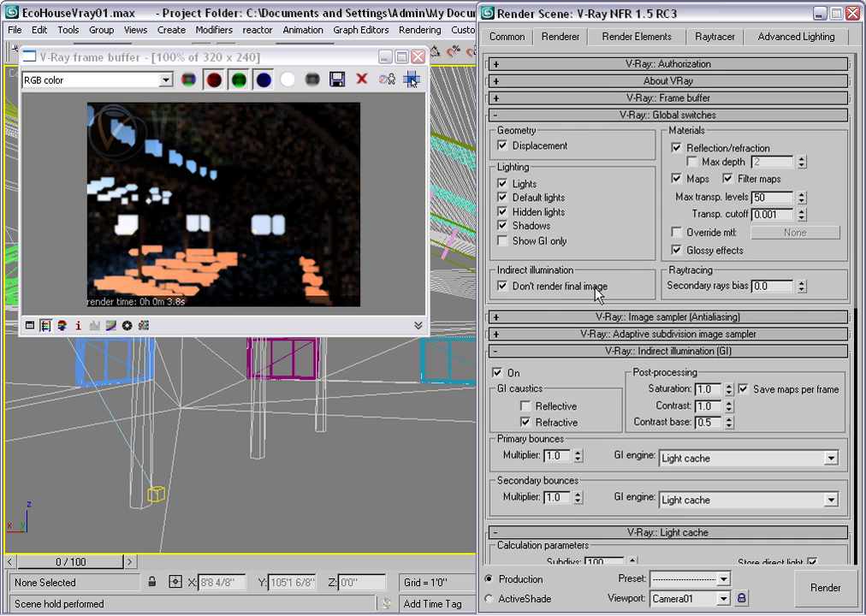
{"action": "left_click_drag", "start_coordinate": [628, 266], "coordinate": [609, 43]}
{"action": "left_click_drag", "start_coordinate": [590, 334], "coordinate": [618, 219]}
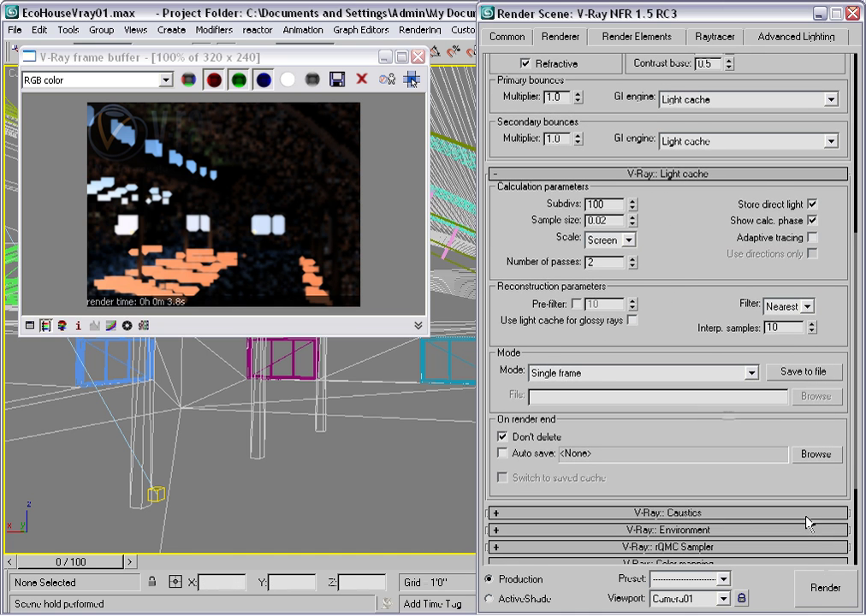
Step: Render the camera view to compute the 100-subdiv light cache preview
{"action": "left_click", "coordinate": [826, 586]}
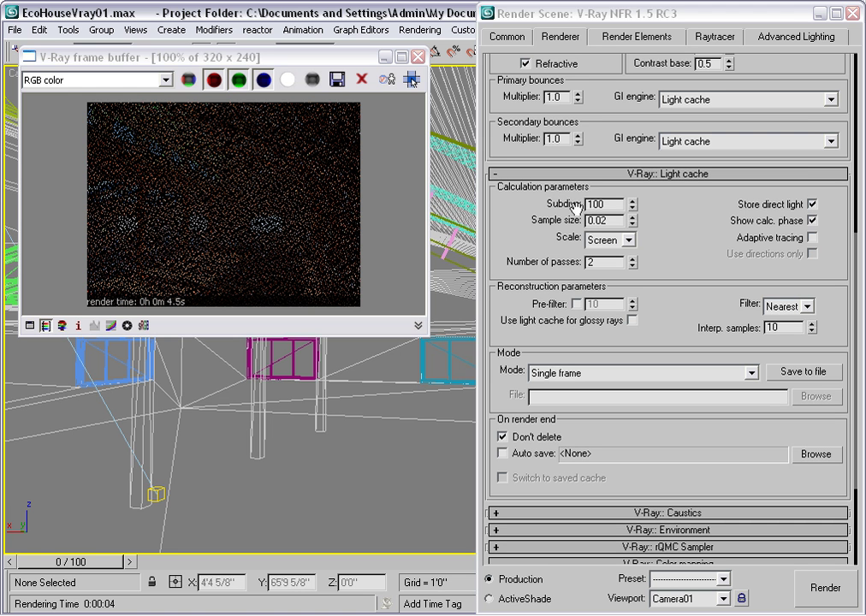
Step: Change light cache Subdivs to 200 and re-render the preview
{"action": "double_click", "coordinate": [606, 205]}
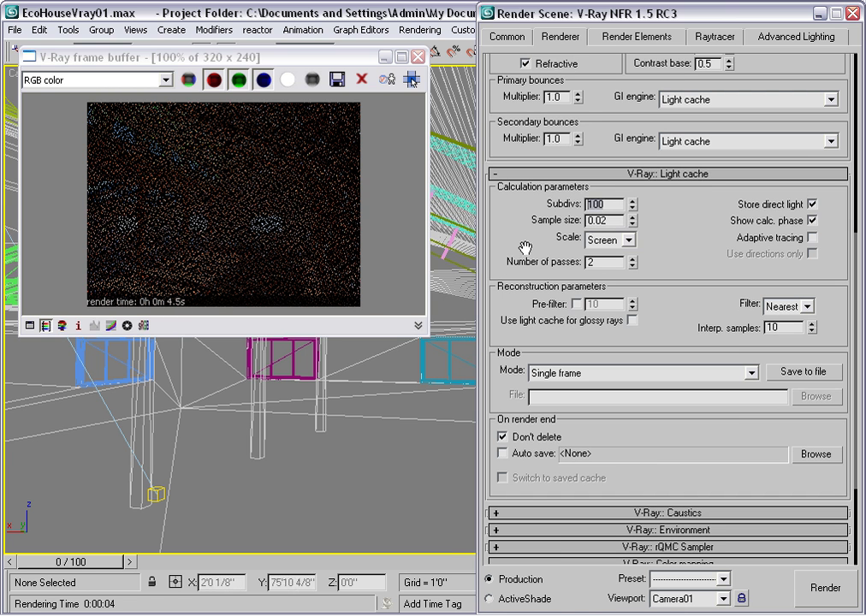
{"action": "type", "text": "2"}
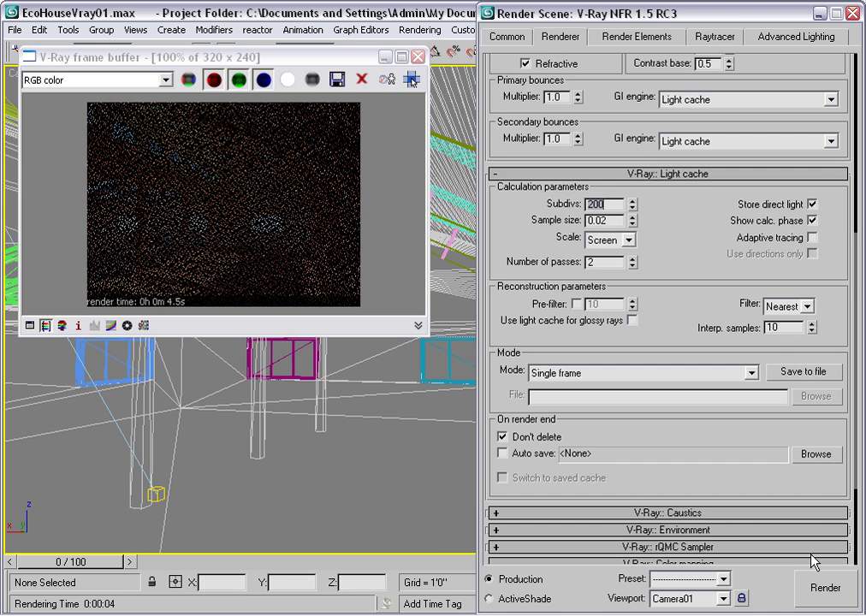
{"action": "left_click", "coordinate": [826, 583]}
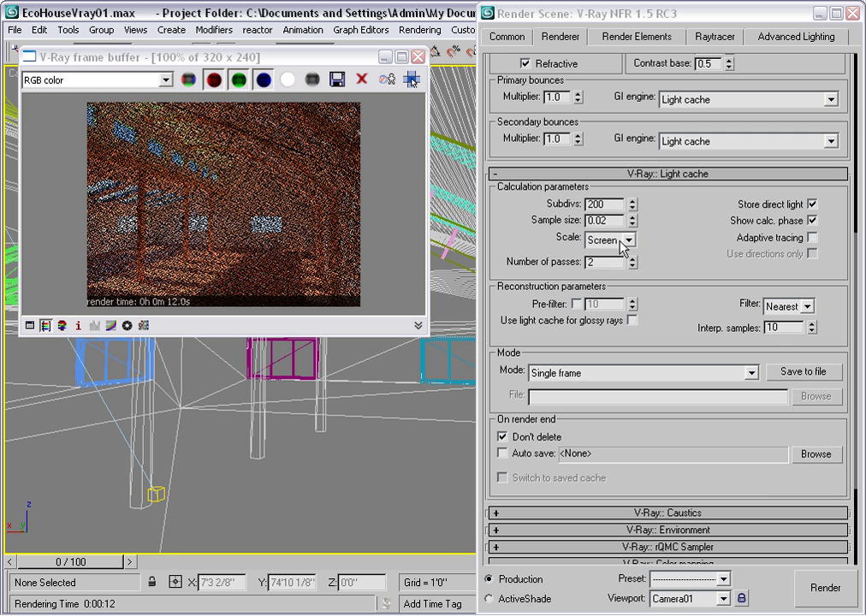
Step: Switch the light cache scale to World and set aside a copy of the 12-second render
{"action": "left_click", "coordinate": [630, 242]}
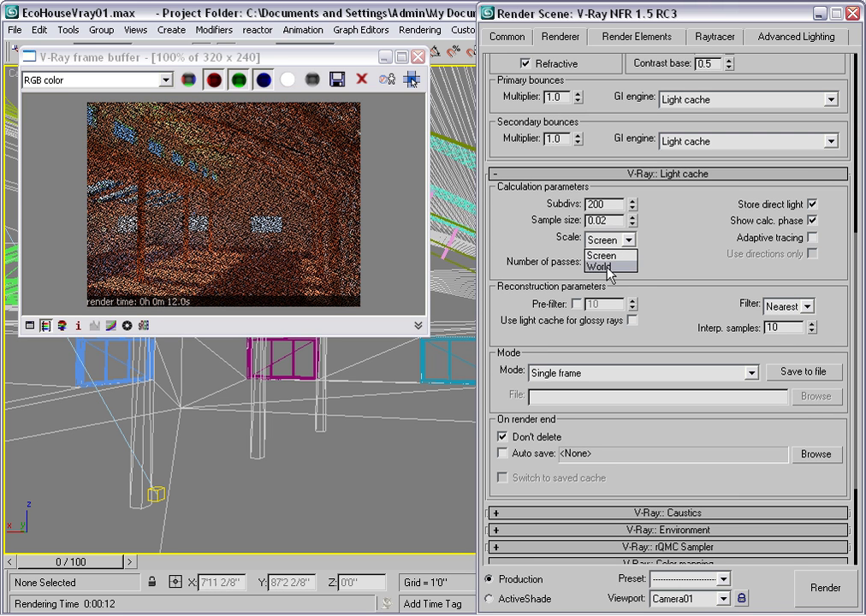
{"action": "left_click", "coordinate": [607, 268]}
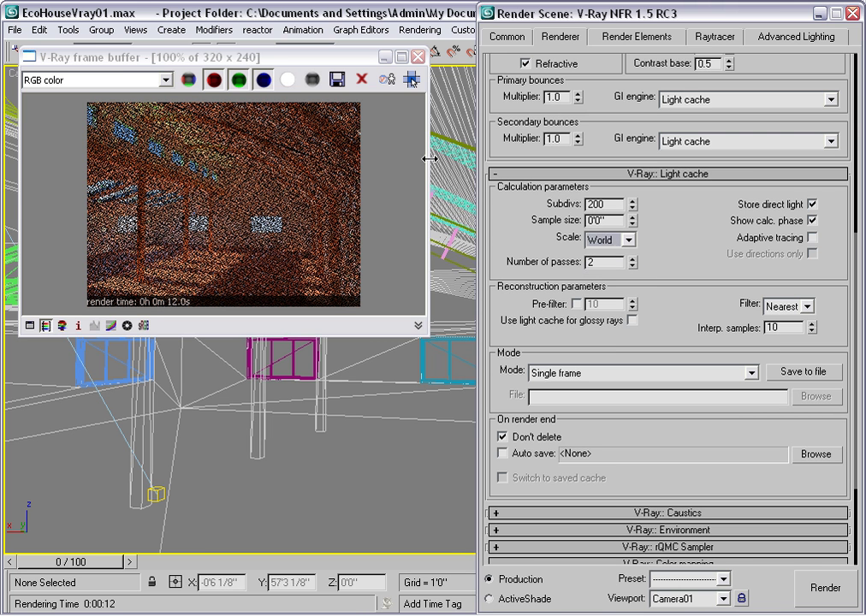
{"action": "left_click", "coordinate": [389, 83]}
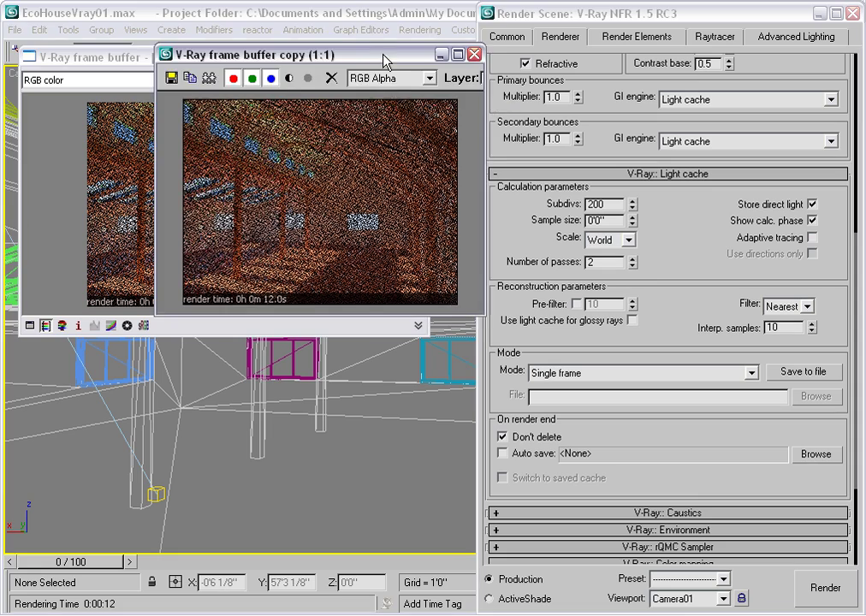
{"action": "left_click_drag", "start_coordinate": [363, 82], "coordinate": [261, 358]}
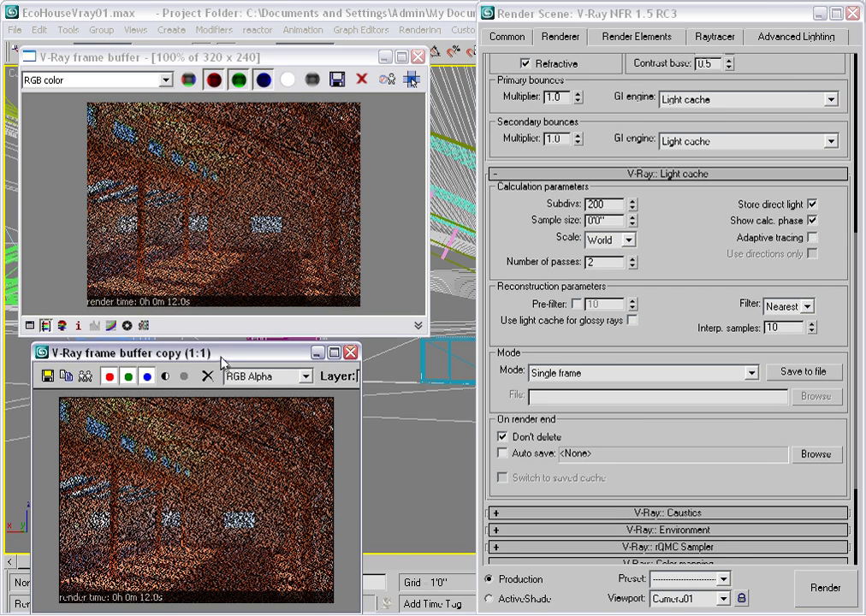
{"action": "left_click_drag", "start_coordinate": [225, 359], "coordinate": [258, 361]}
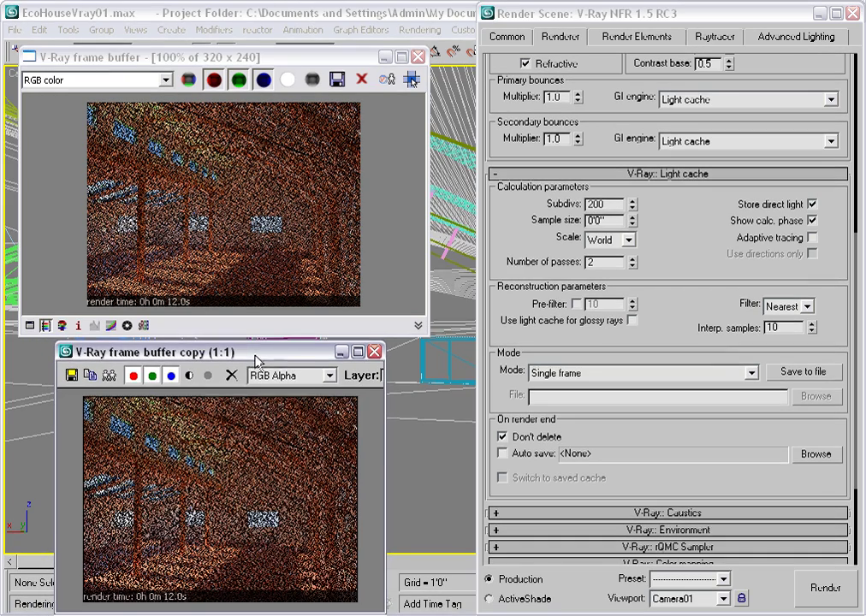
Step: Set light cache Sample size to 1'0" and re-render the interior
{"action": "double_click", "coordinate": [592, 220]}
{"action": "type", "text": "1"}
{"action": "key", "text": "Return"}
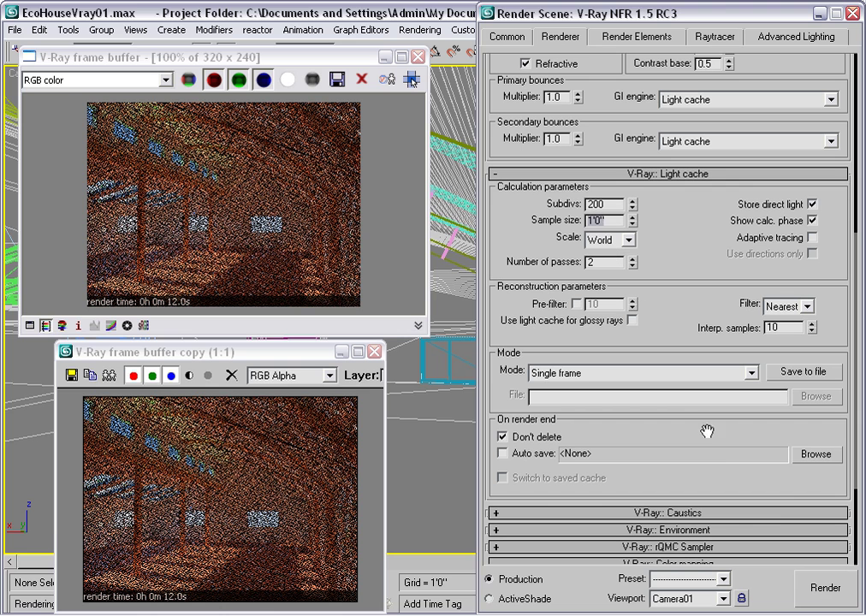
{"action": "left_click", "coordinate": [821, 582]}
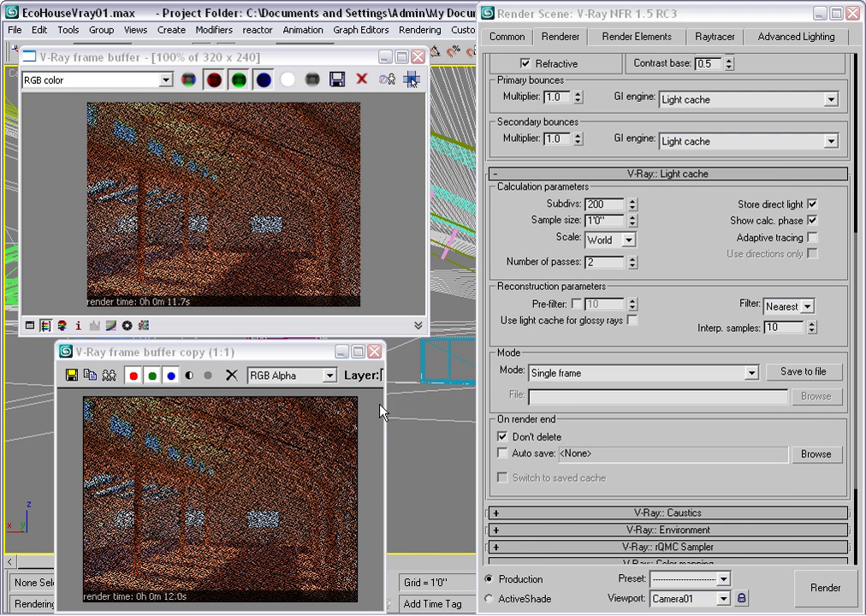
Step: Close the copied frame buffer and raise light cache Subdivs to 300
{"action": "left_click", "coordinate": [376, 352]}
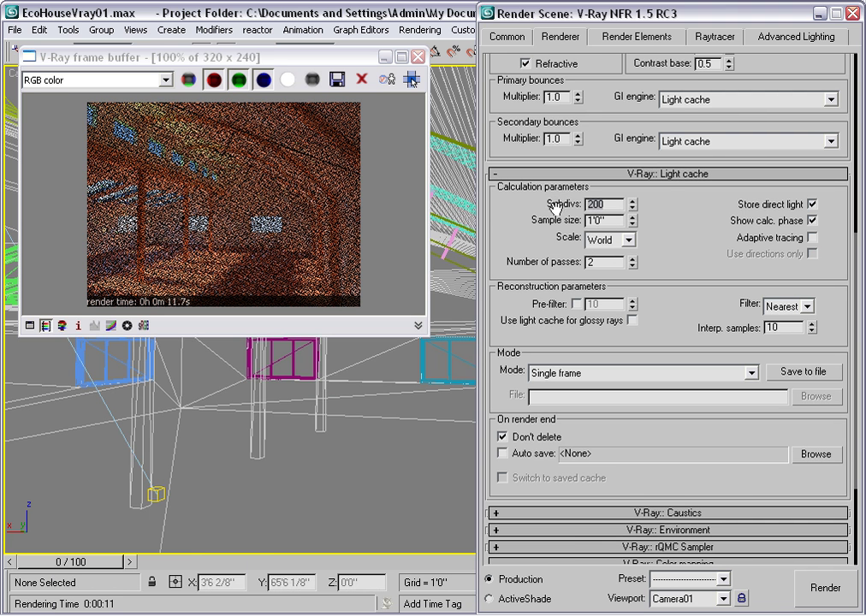
{"action": "type", "text": "30"}
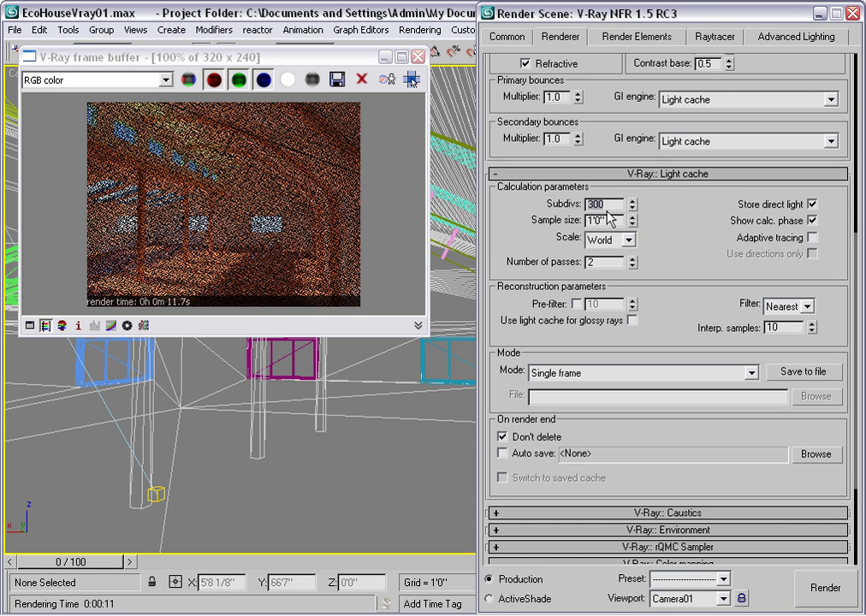
Step: Enable light cache Auto save to LightCache.vrlmap, replacing the existing file
{"action": "left_click", "coordinate": [504, 453]}
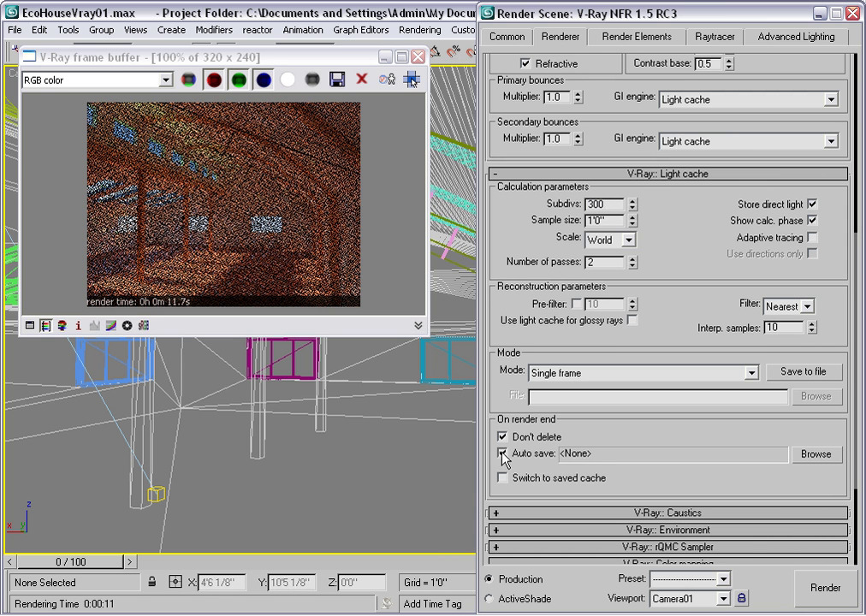
{"action": "left_click", "coordinate": [809, 454]}
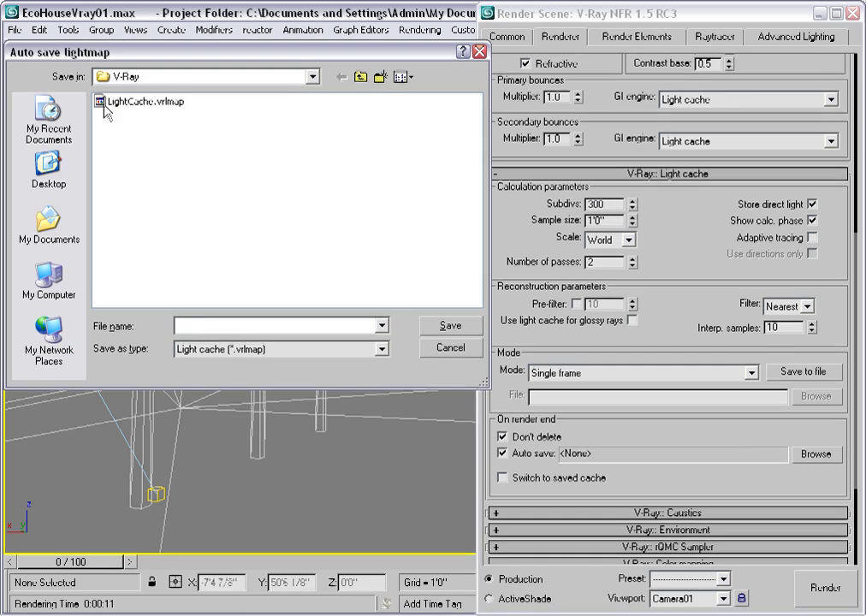
{"action": "mouse_move", "coordinate": [146, 101]}
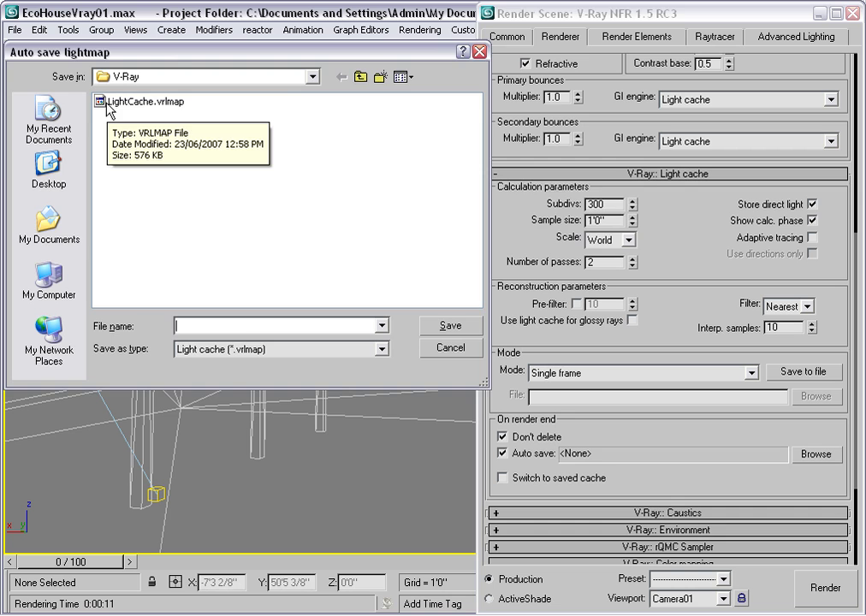
{"action": "double_click", "coordinate": [107, 103]}
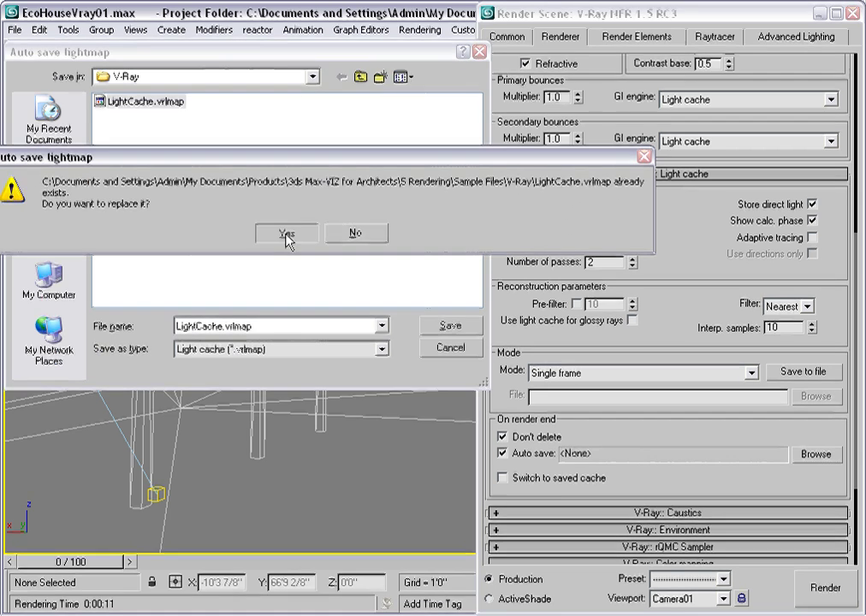
{"action": "left_click", "coordinate": [286, 236]}
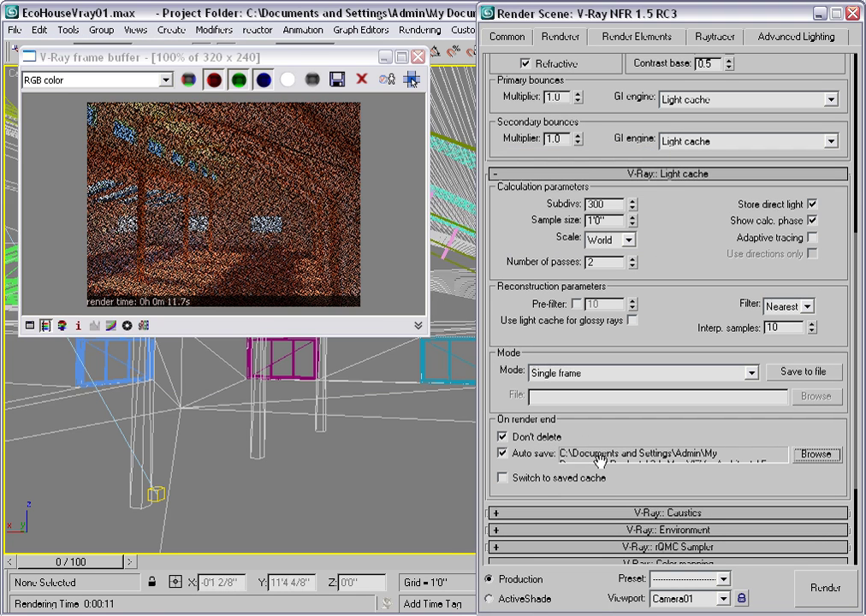
Step: Render the interior at 300 subdivs so the light cache saves to LightCache.vrlmap
{"action": "left_click", "coordinate": [828, 588]}
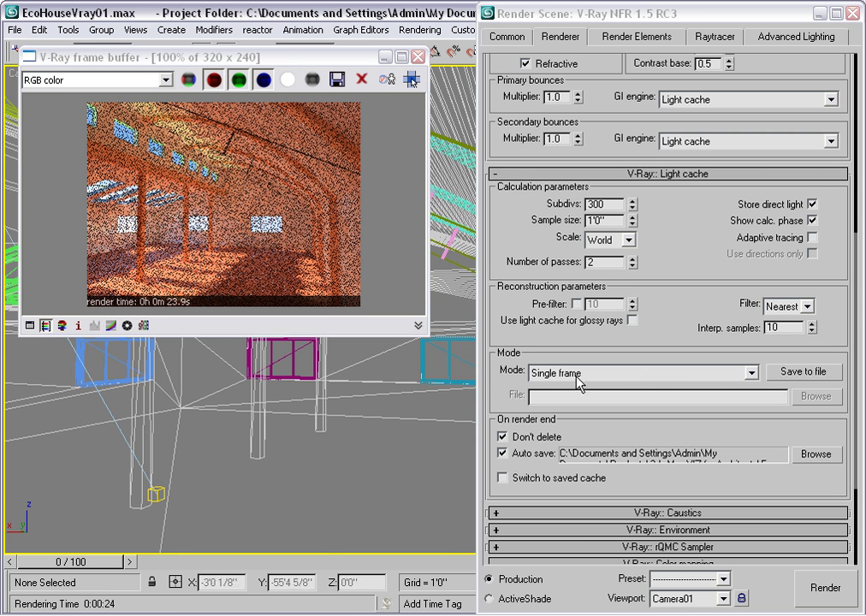
Step: Set Mode to Progressive path tracing, disable Auto save, and raise Subdivs to 30000
{"action": "left_click", "coordinate": [751, 374]}
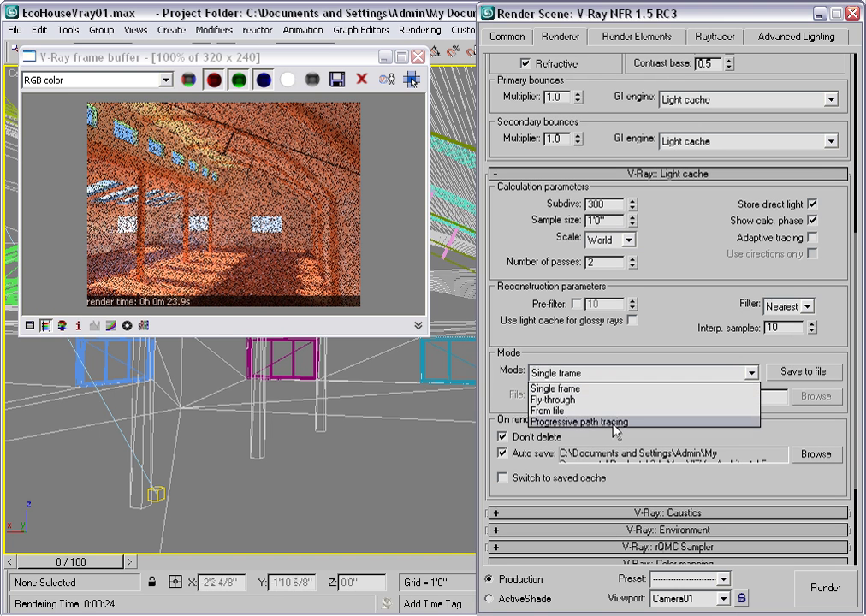
{"action": "left_click", "coordinate": [612, 423]}
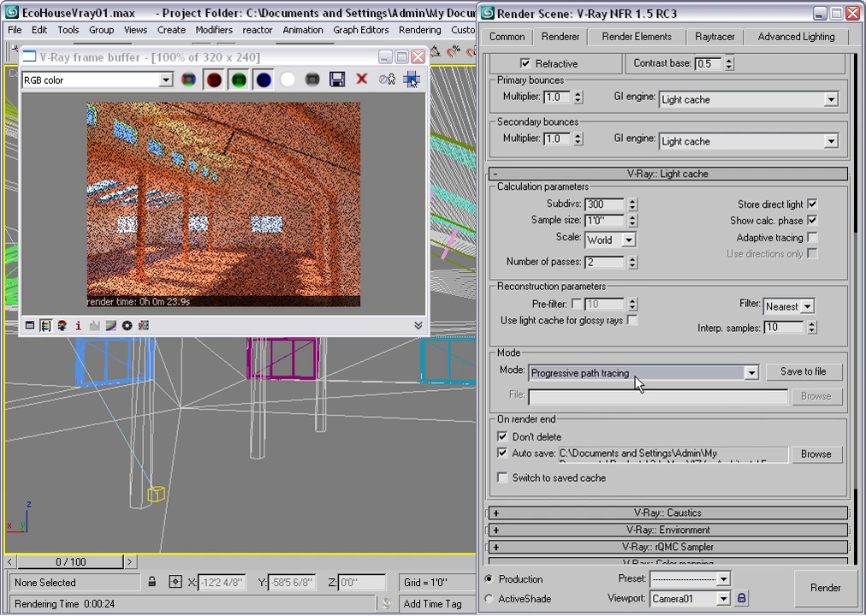
{"action": "left_click", "coordinate": [502, 454]}
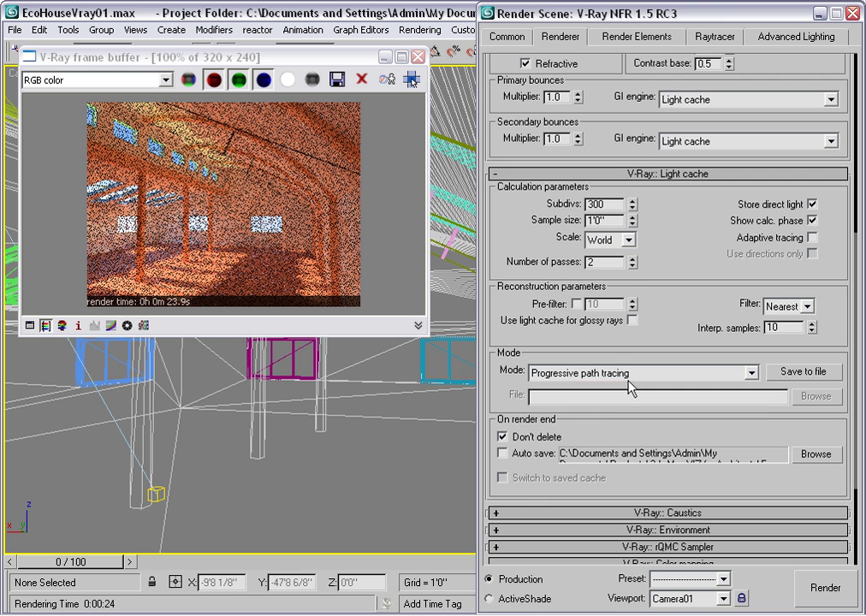
{"action": "left_click", "coordinate": [613, 206]}
{"action": "type", "text": "00"}
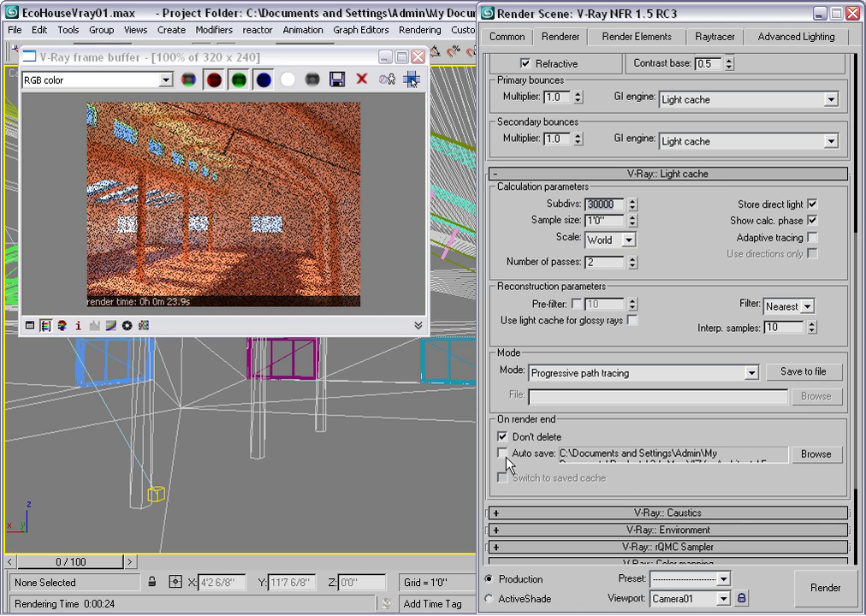
Step: Render the interior using the Progressive path tracing light cache mode
{"action": "left_click", "coordinate": [834, 592]}
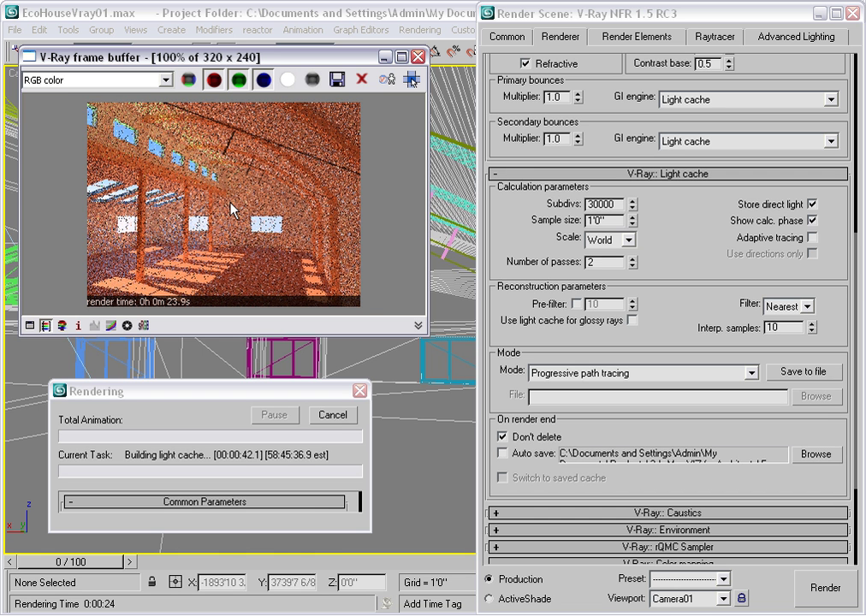
Step: Cancel the slow render and trim the light cache Subdivs back to 300
{"action": "left_click", "coordinate": [335, 416]}
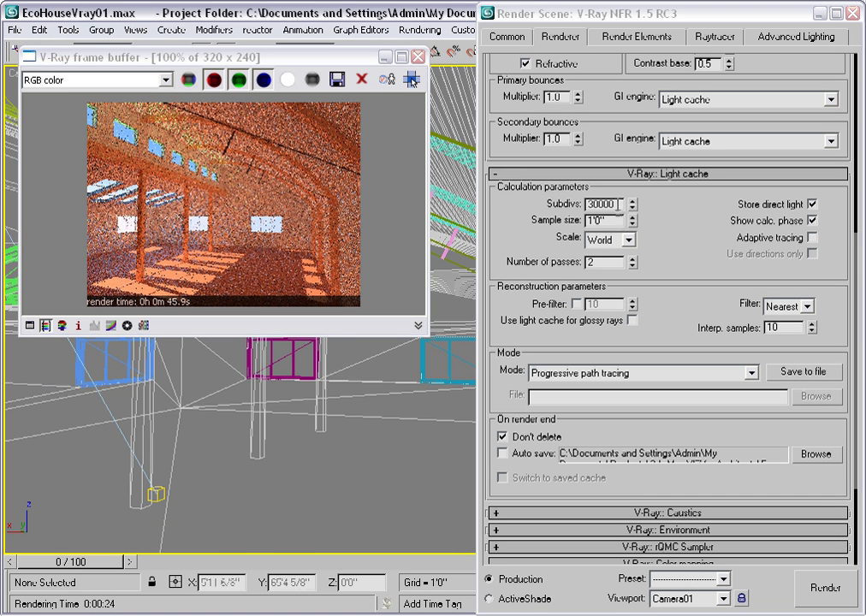
{"action": "left_click", "coordinate": [618, 205]}
{"action": "key", "text": "BackSpace"}
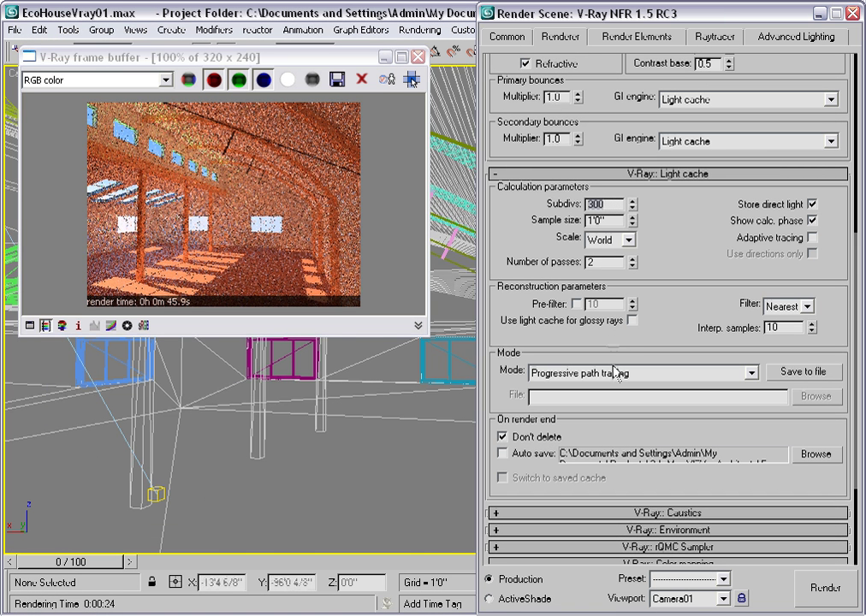
Step: Switch the light cache to From file mode, load LightCache.vrlmap, and re-render
{"action": "left_click", "coordinate": [752, 377]}
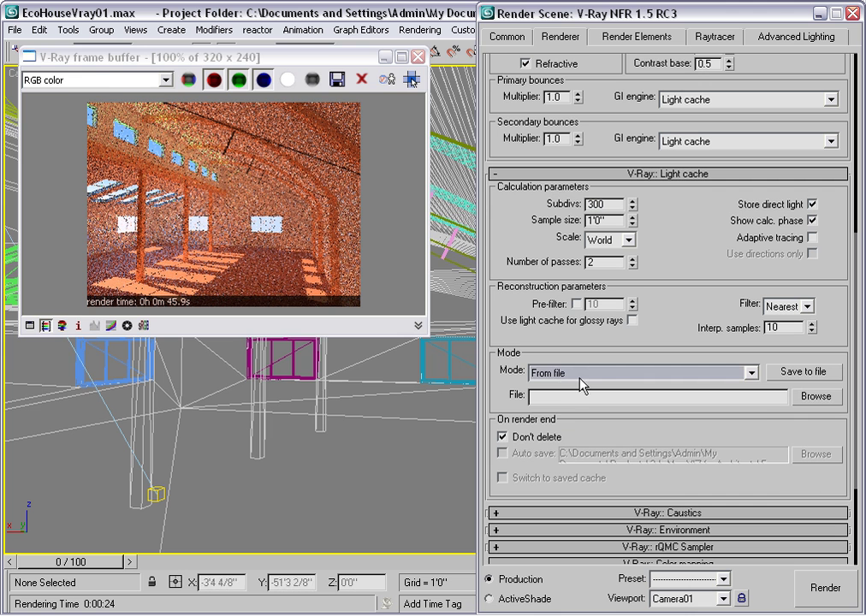
{"action": "left_click", "coordinate": [815, 396]}
{"action": "double_click", "coordinate": [107, 112]}
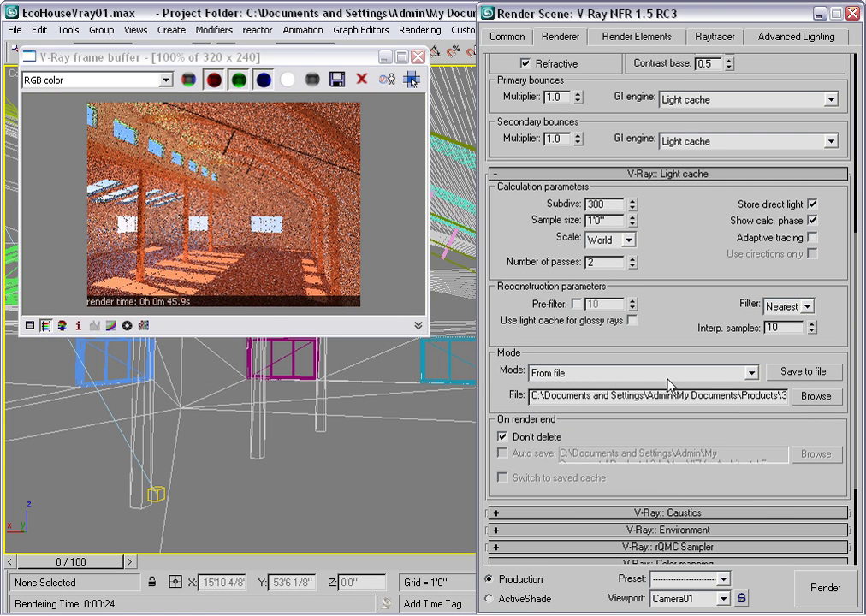
{"action": "left_click", "coordinate": [817, 585]}
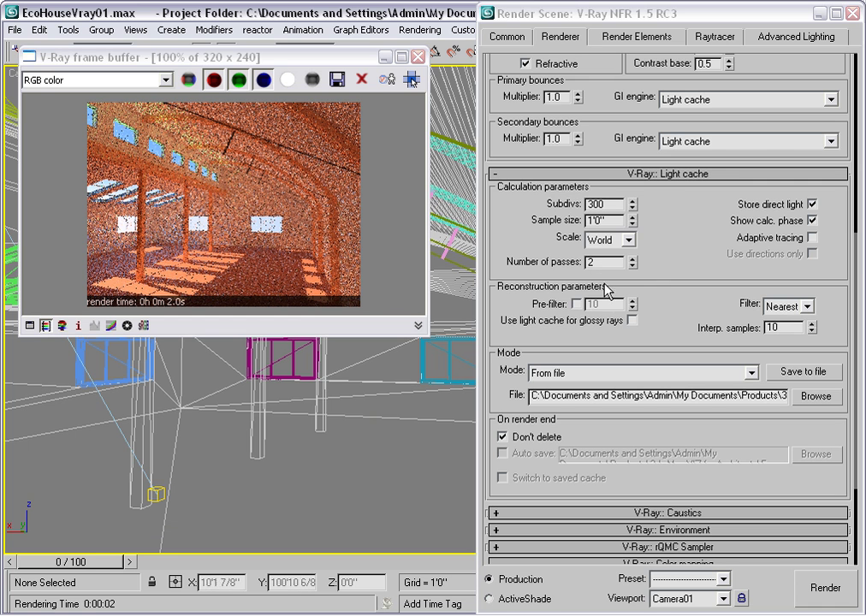
Step: Scroll back to the Indirect illumination rollout and render again from LightCache.vrlmap
{"action": "left_click_drag", "start_coordinate": [683, 264], "coordinate": [676, 400]}
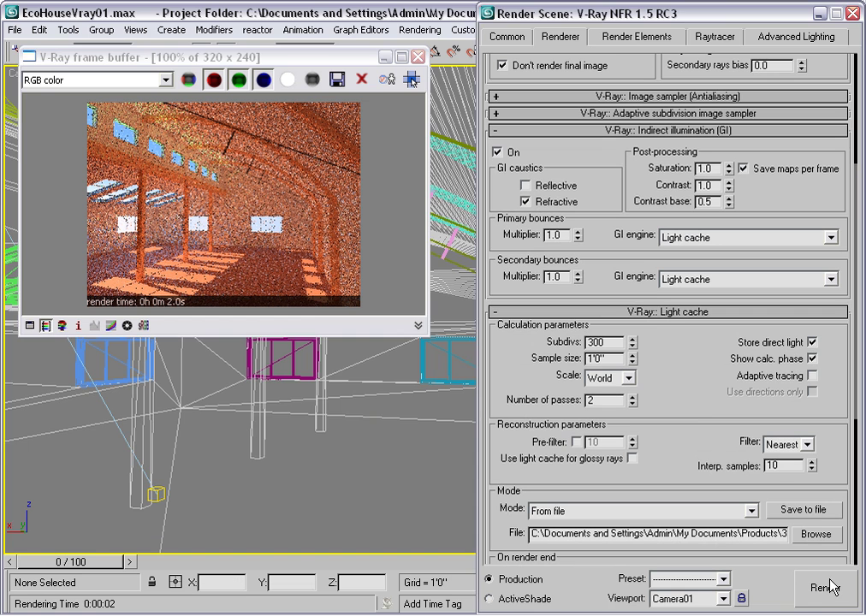
{"action": "left_click", "coordinate": [830, 586]}
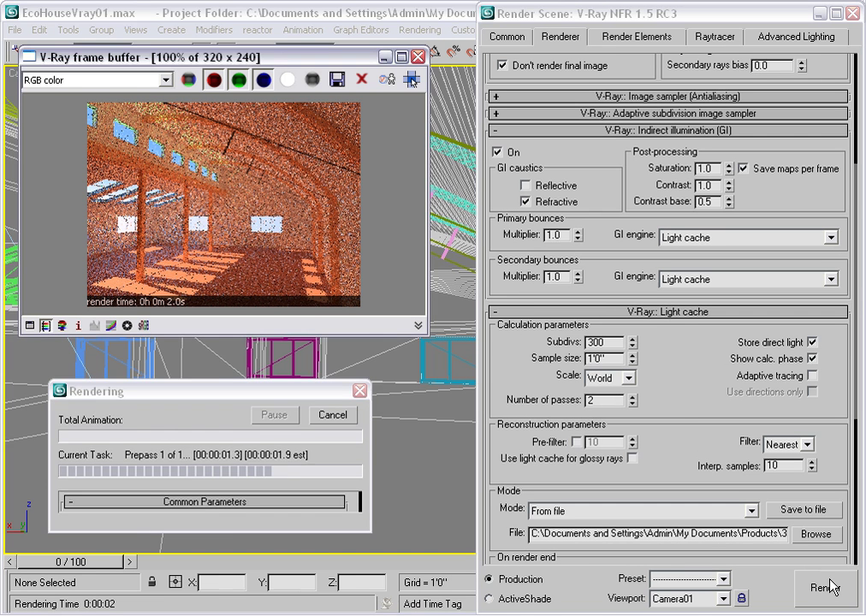